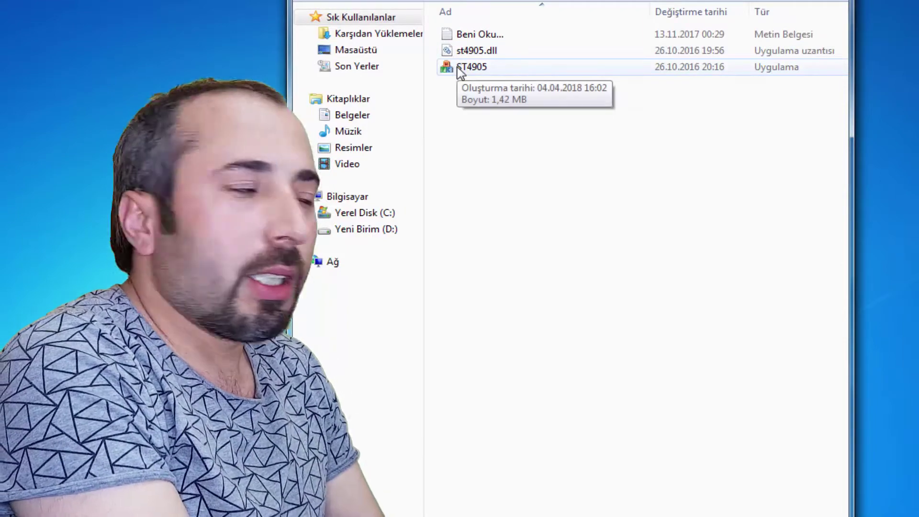
Step: Try to launch the ST4905 application from the Canon Servis tool folder
click(460, 72)
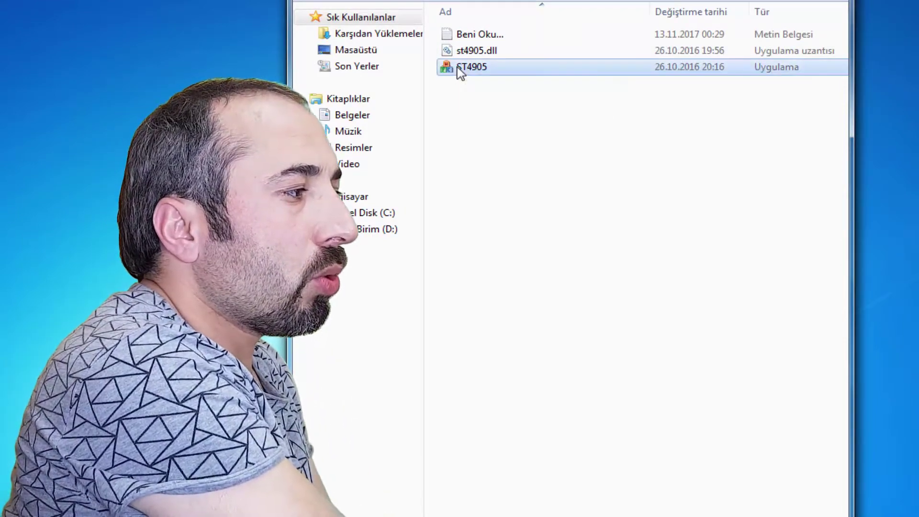
double_click(461, 70)
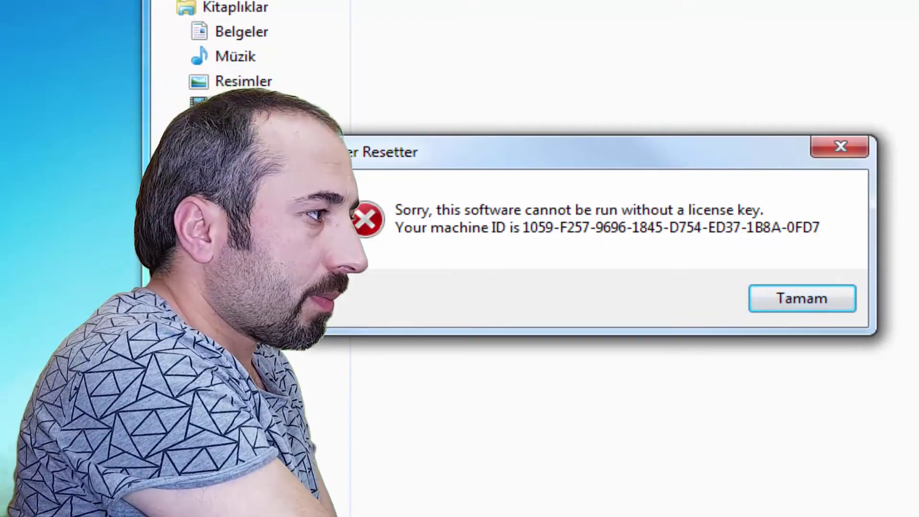
Step: Open the Beni Oku text file and arrange its window alongside the Printer Resetter licence message
key(Return)
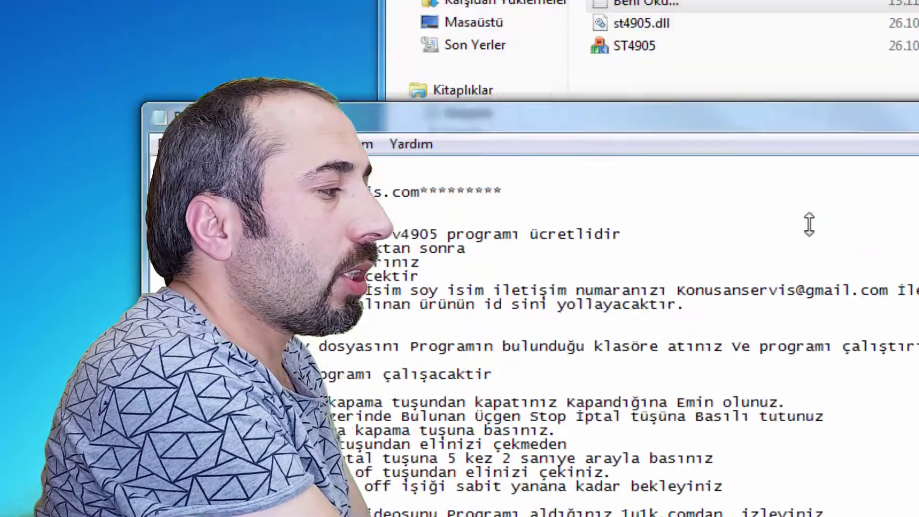
drag(809, 224, 858, 172)
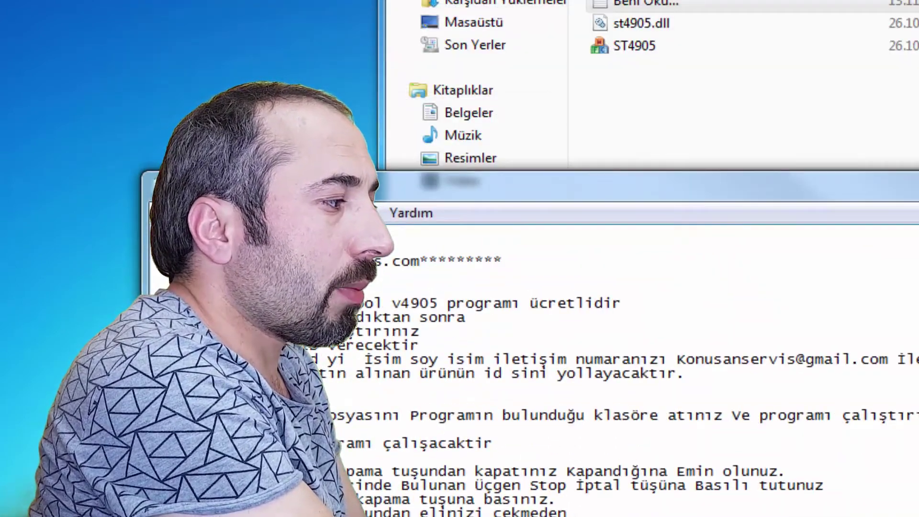
drag(634, 231, 898, 1)
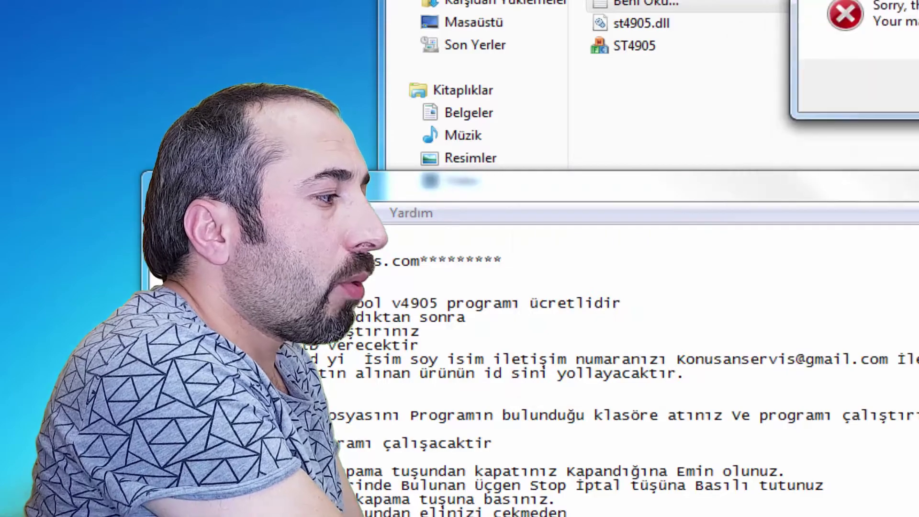
drag(863, 208, 917, 153)
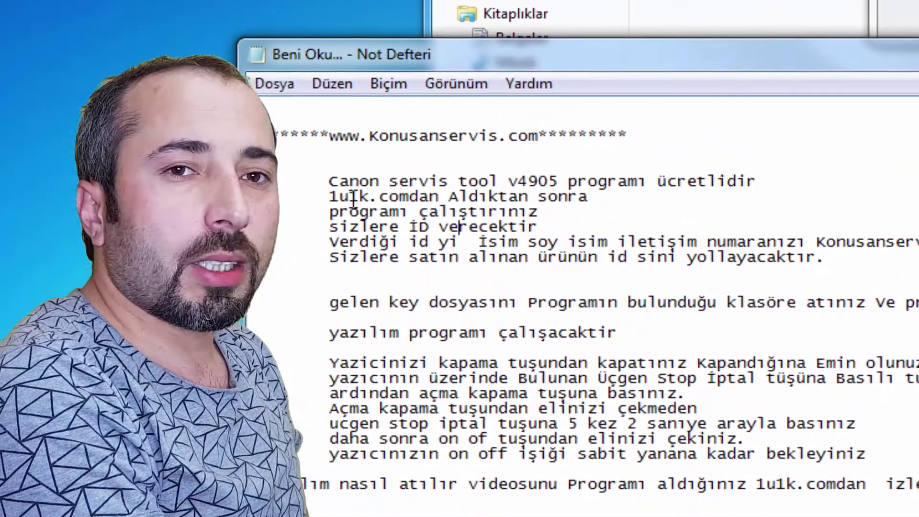
Step: Read the licensing instructions in Beni Oku, number that section 1, and minimise the file
drag(353, 197, 706, 180)
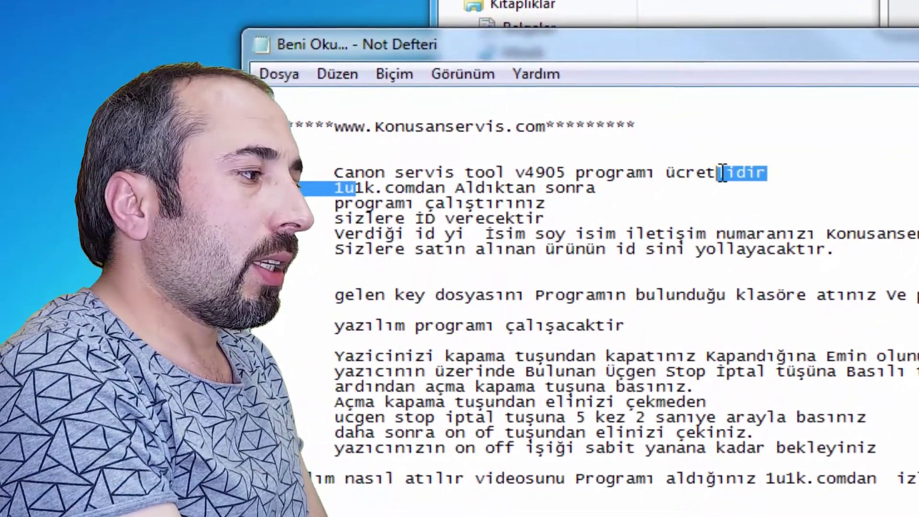
click(469, 242)
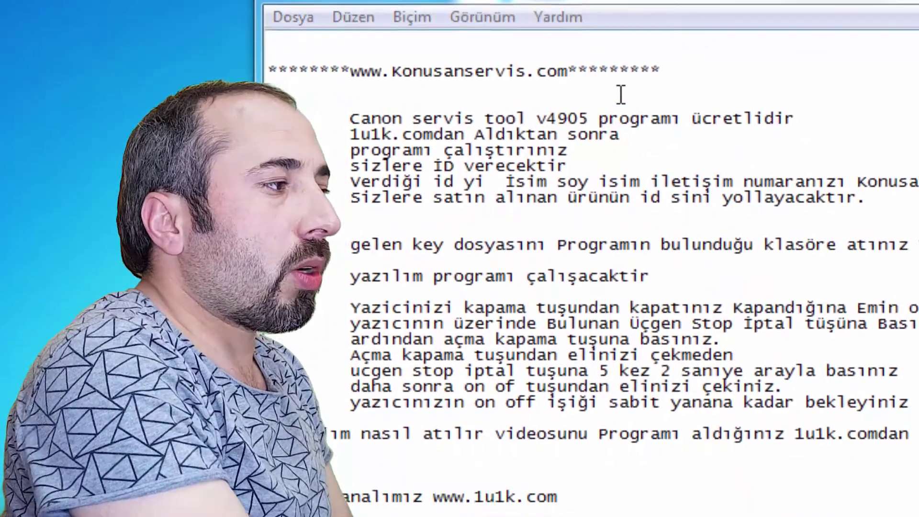
text(1)
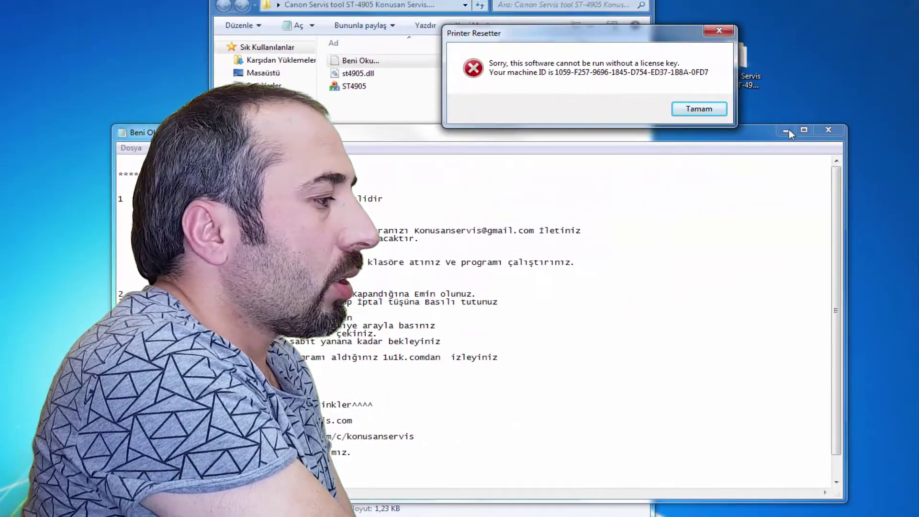
click(786, 130)
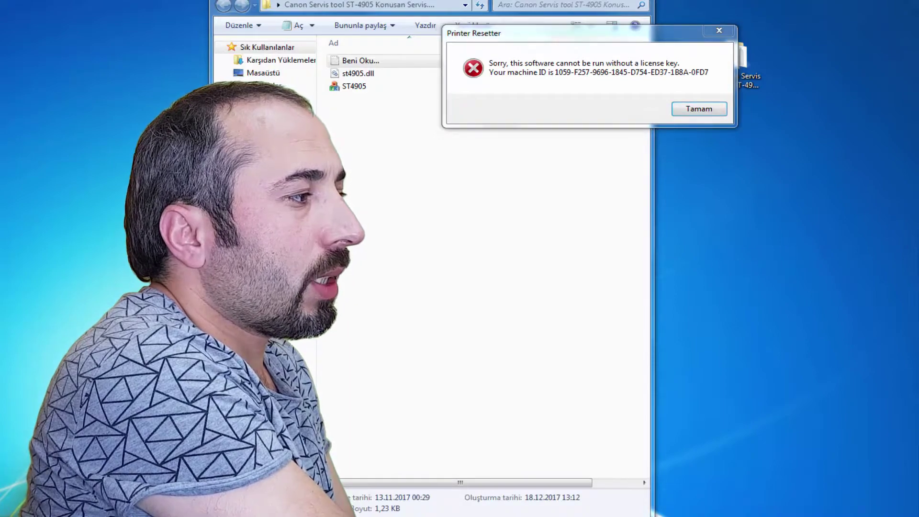
Step: Review the licence files in the serial folder and copy them into the Canon Servis tool ST-4905 folder
double_click(74, 120)
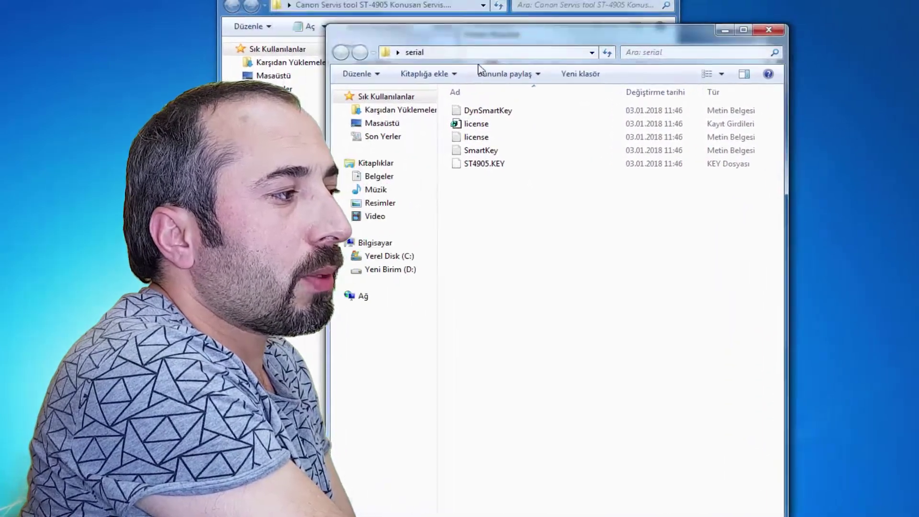
drag(479, 30, 501, 56)
drag(374, 160, 358, 58)
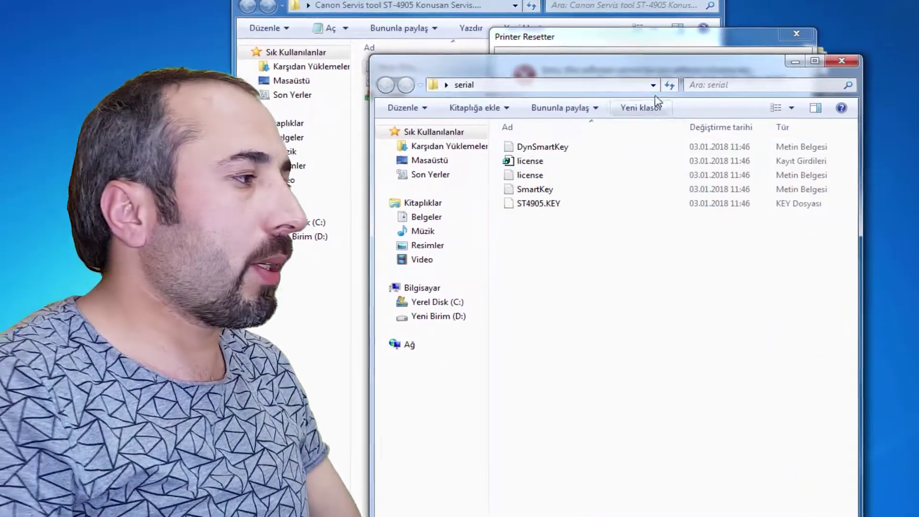
key(alt+F4)
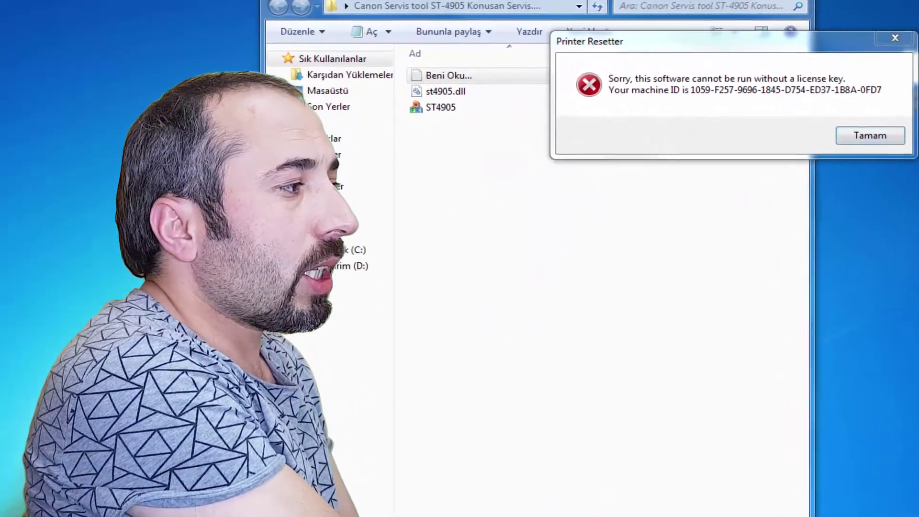
right_click(129, 287)
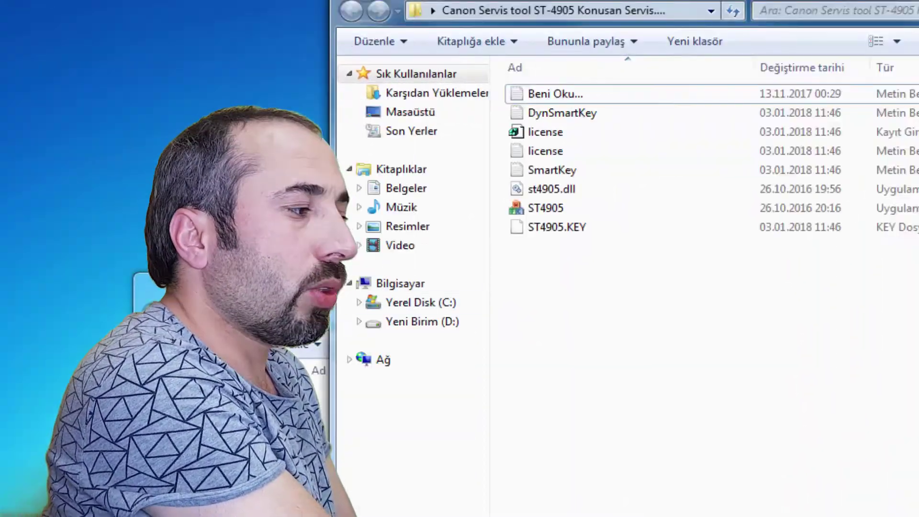
click(767, 282)
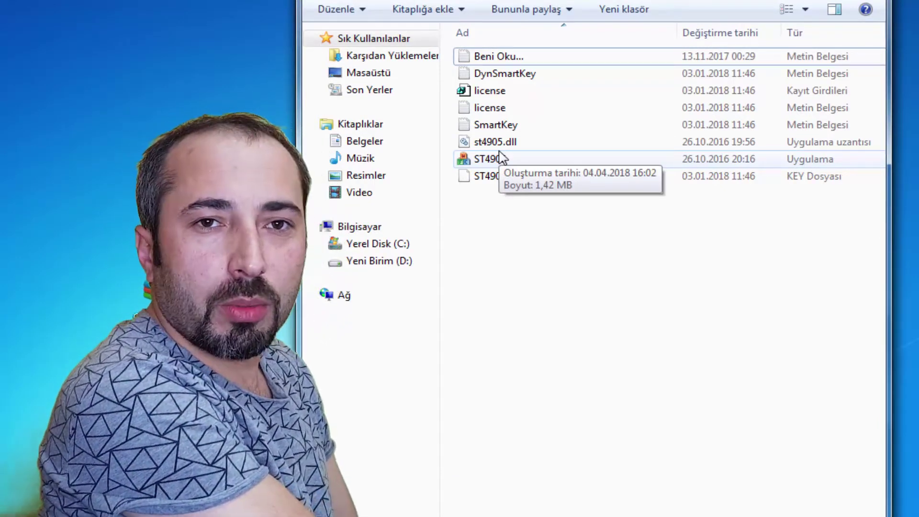
Step: Launch the ST4905 application with the licence files in place and reposition its window
double_click(498, 163)
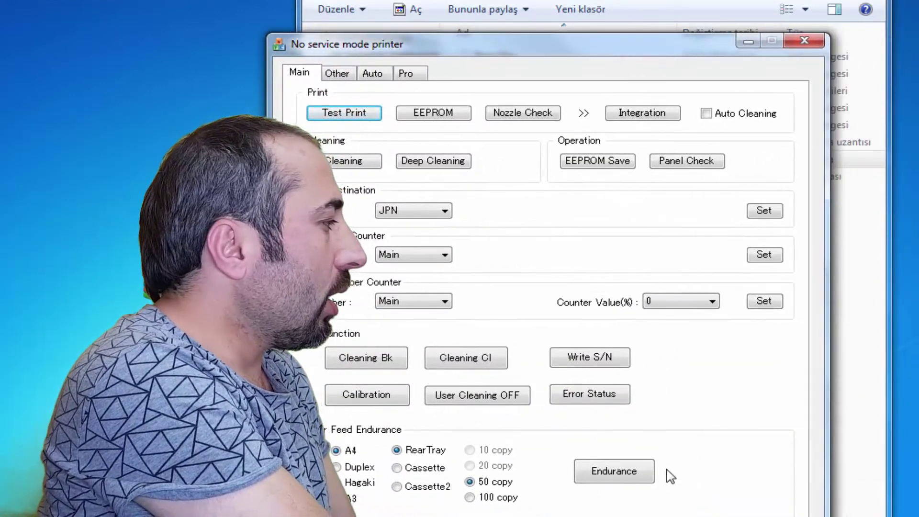
drag(616, 49, 633, 45)
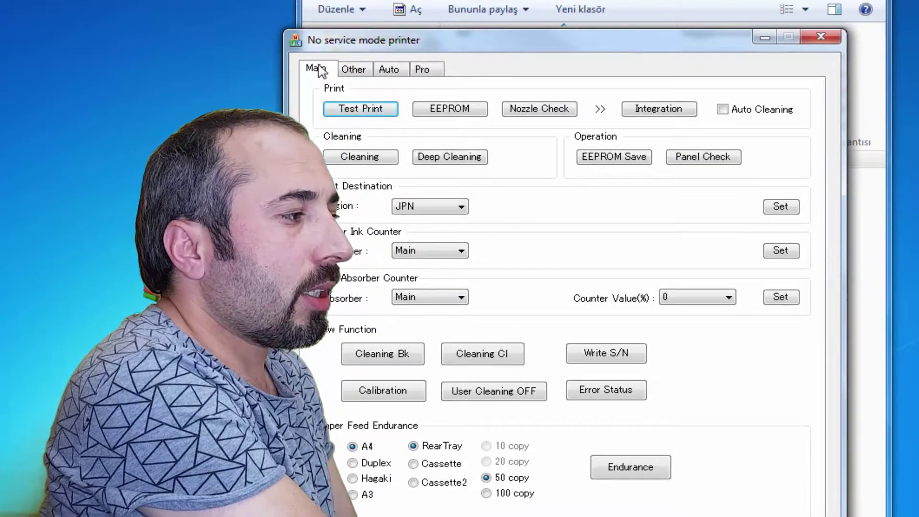
Step: Look through the Other, Auto and Pro function pages of the resetter and return to the Main page
click(352, 69)
click(388, 71)
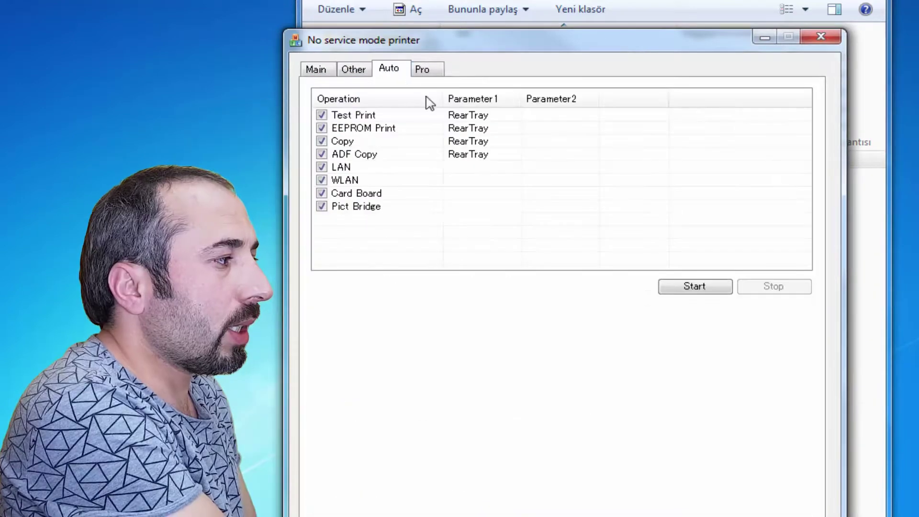
click(354, 70)
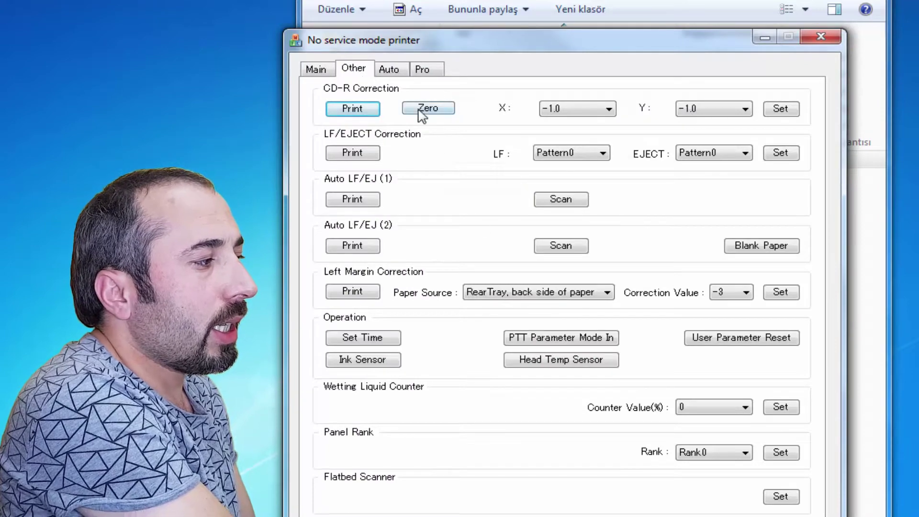
click(389, 71)
click(436, 75)
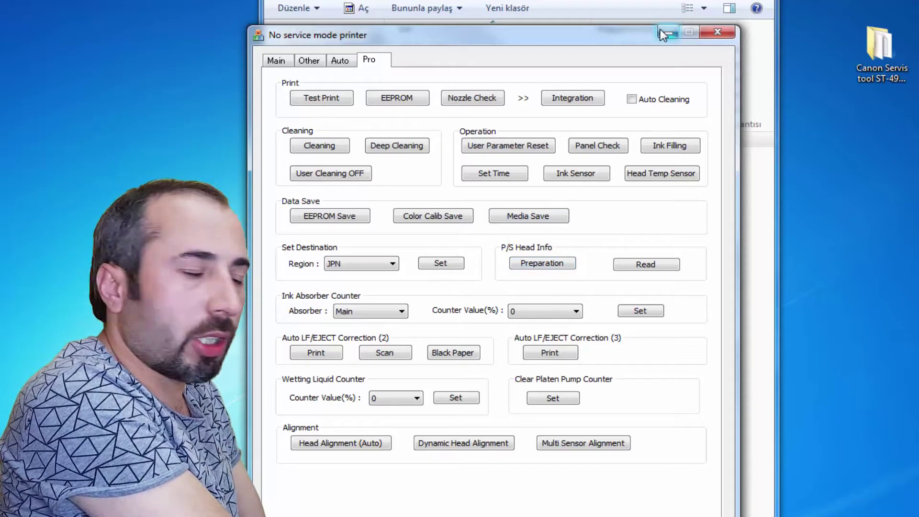
click(281, 61)
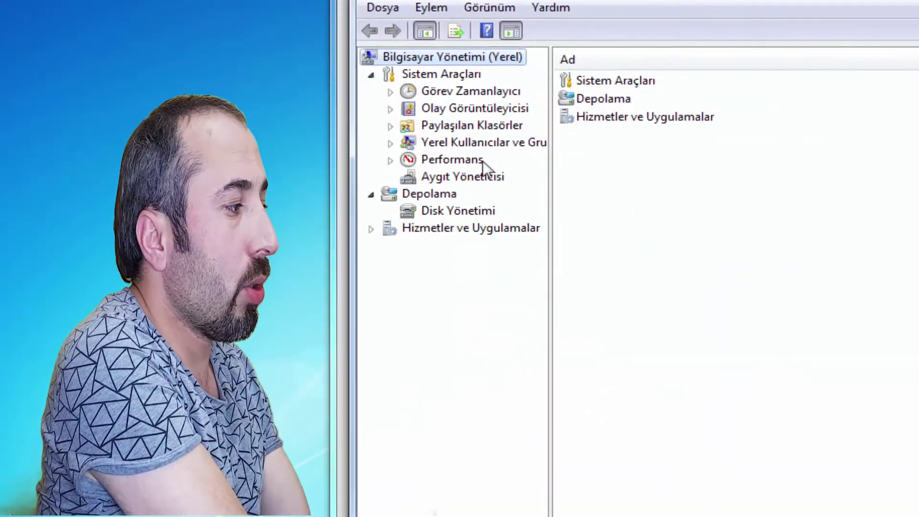
Step: Open the Device Manager in Computer Management and inspect the devices listed under Diğer aygıtlar
click(475, 176)
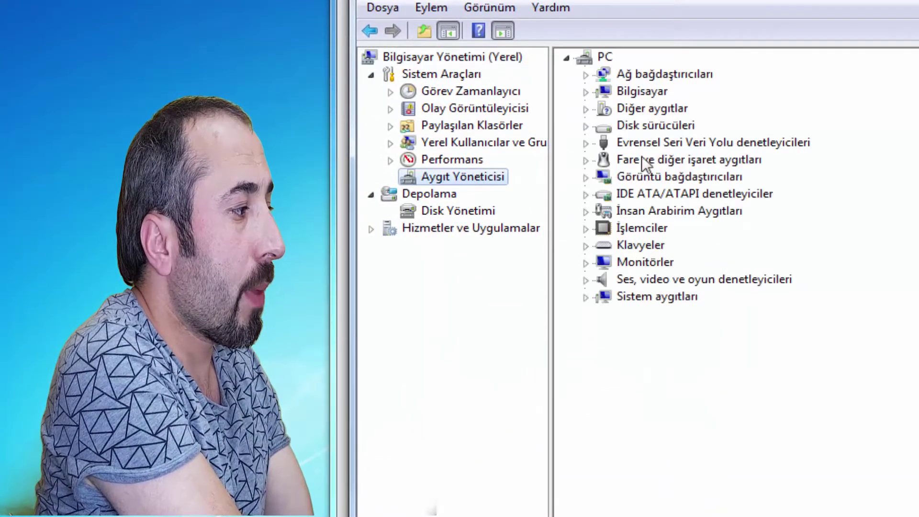
click(585, 109)
click(650, 126)
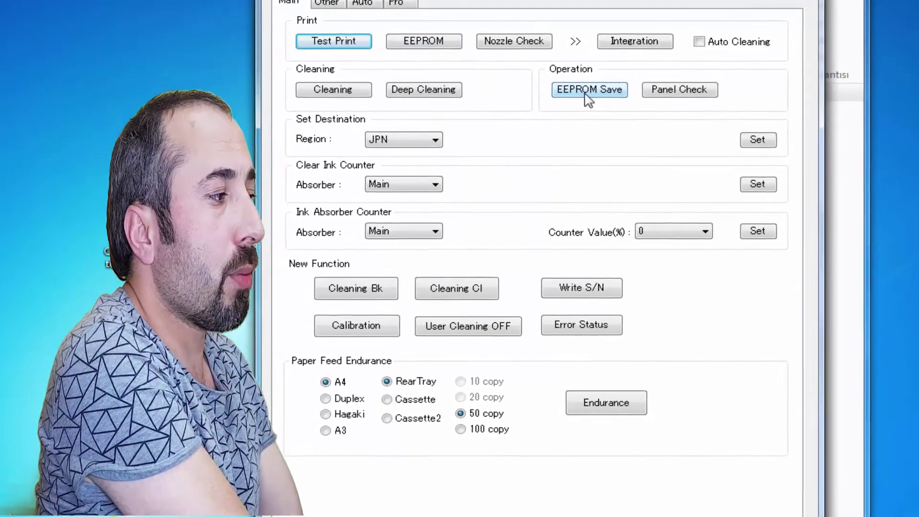
Step: Read out the printer's EEPROM information and examine its model header line and the D counter values
click(564, 119)
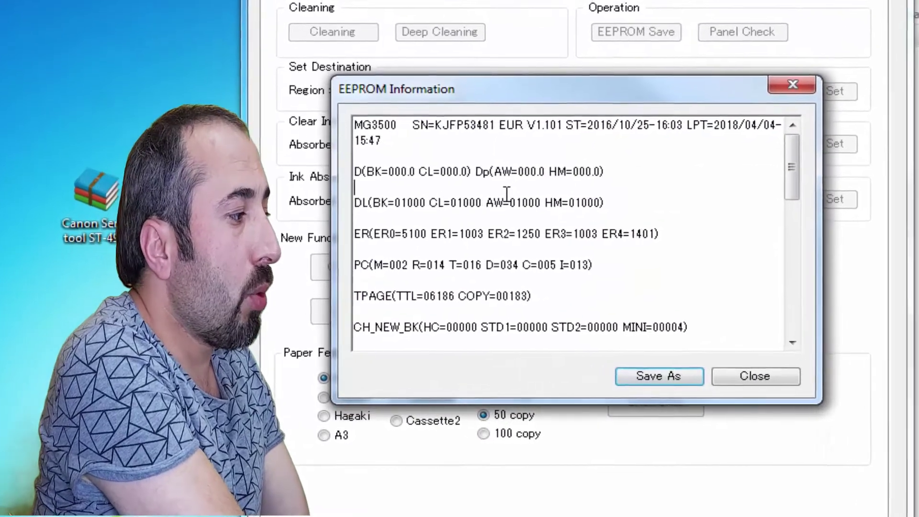
drag(457, 125, 739, 130)
drag(790, 96, 837, 92)
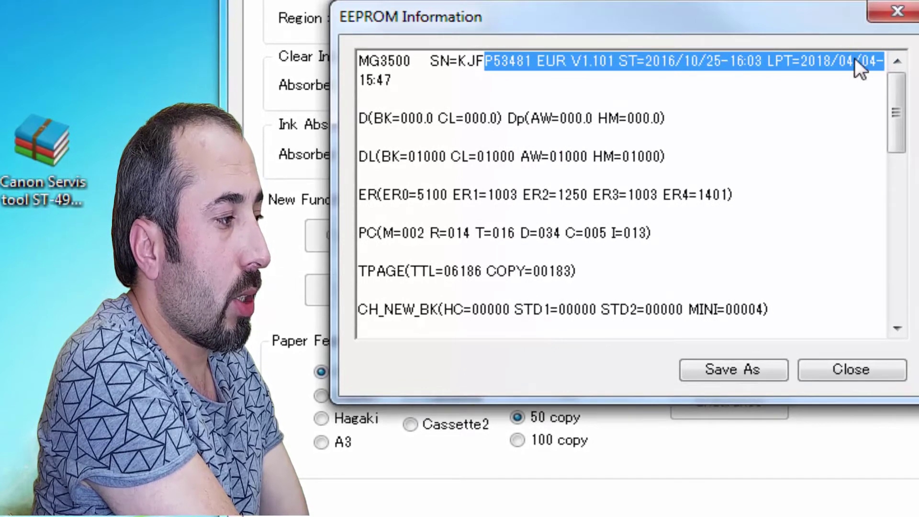
drag(854, 60, 853, 60)
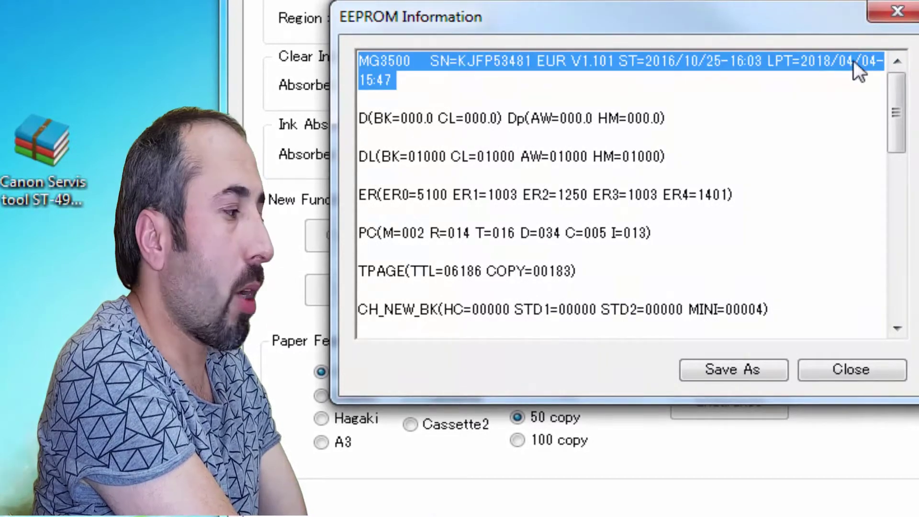
click(457, 95)
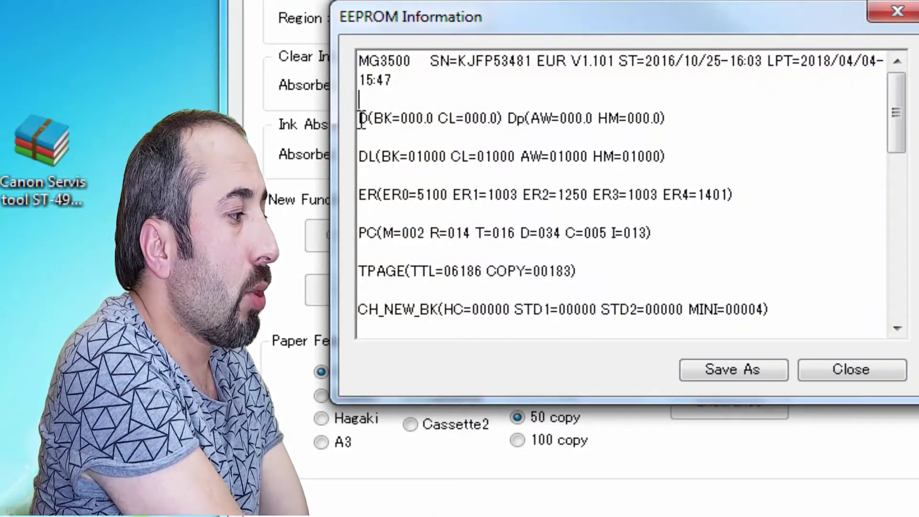
drag(386, 123, 644, 126)
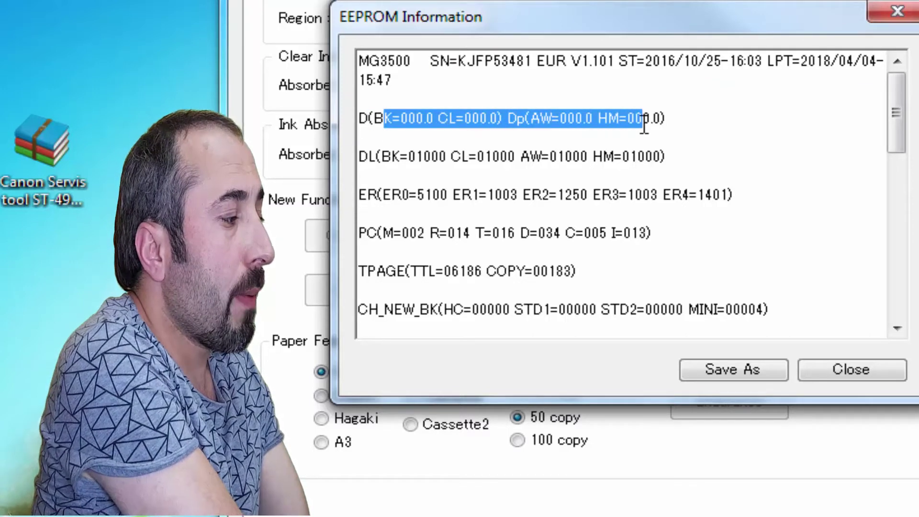
click(440, 119)
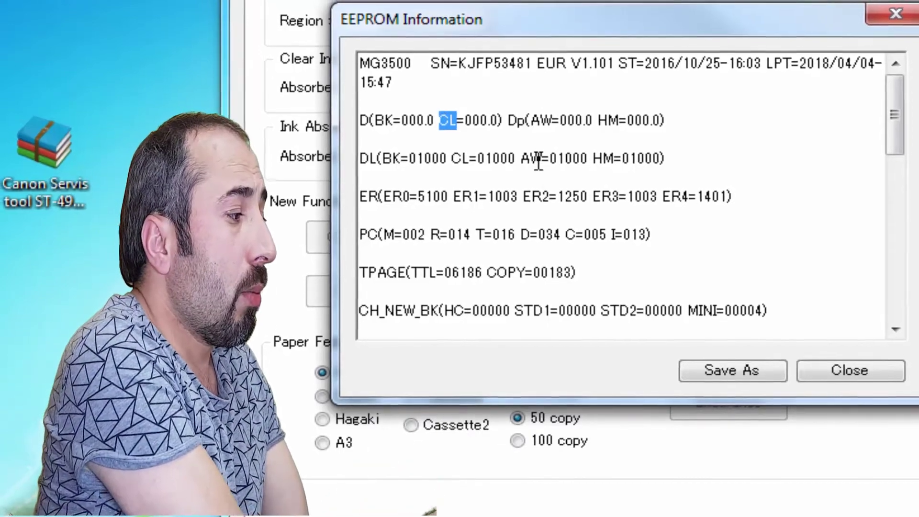
Step: Examine the total page count on the FR PAGE line of the EEPROM information, and close the dialog
scroll(537, 163, down, 4)
scroll(437, 198, down, 1)
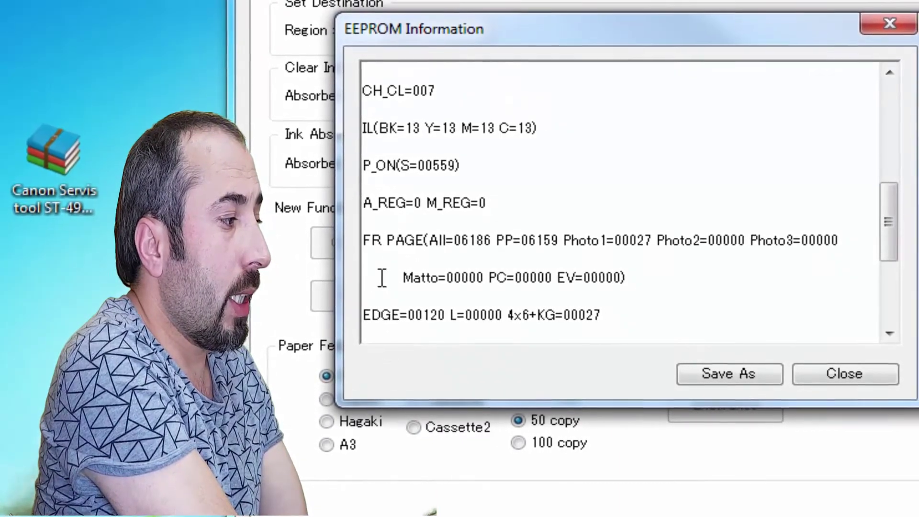
drag(396, 247, 466, 243)
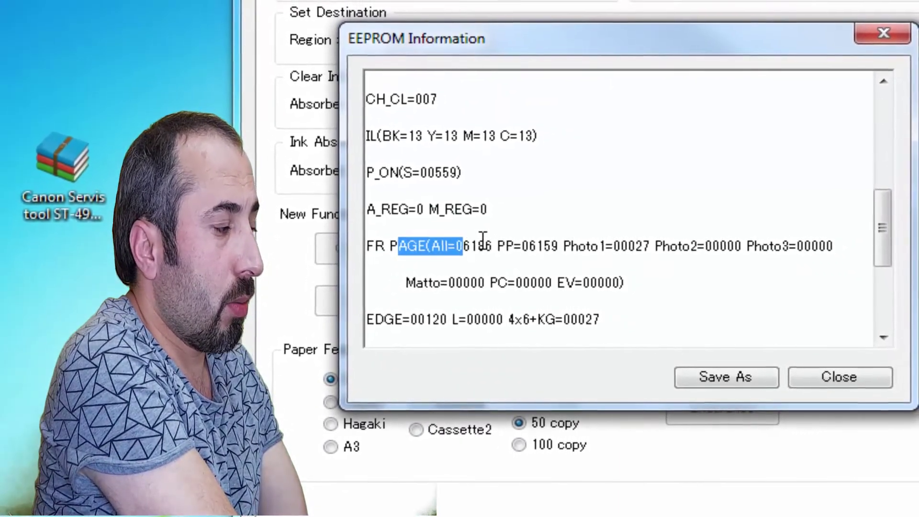
double_click(473, 244)
click(374, 259)
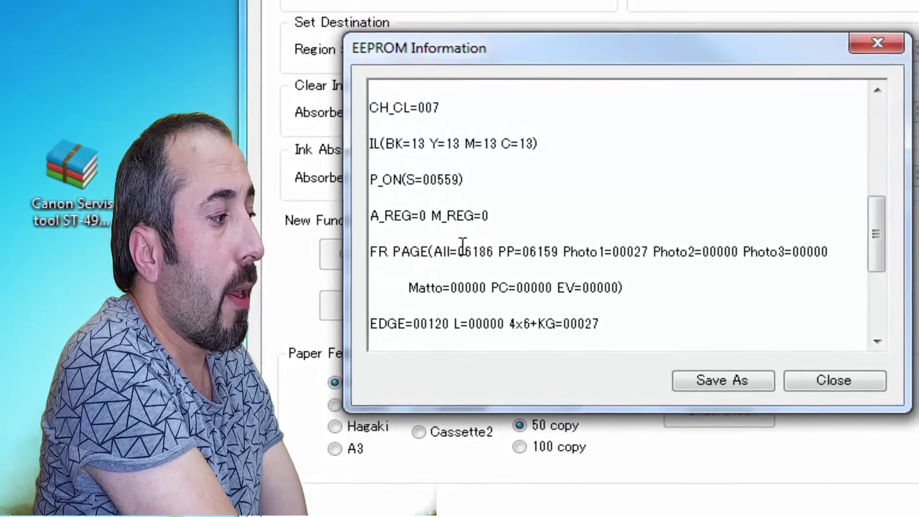
drag(458, 250, 500, 259)
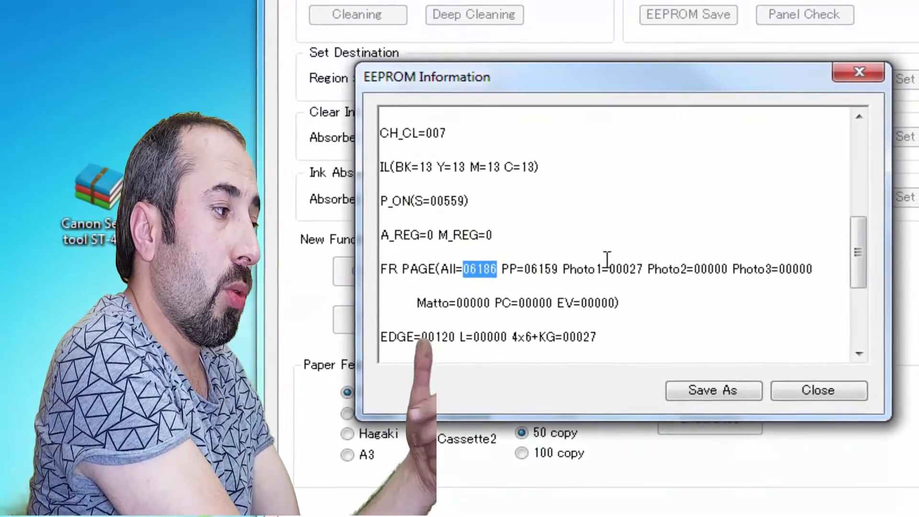
click(825, 395)
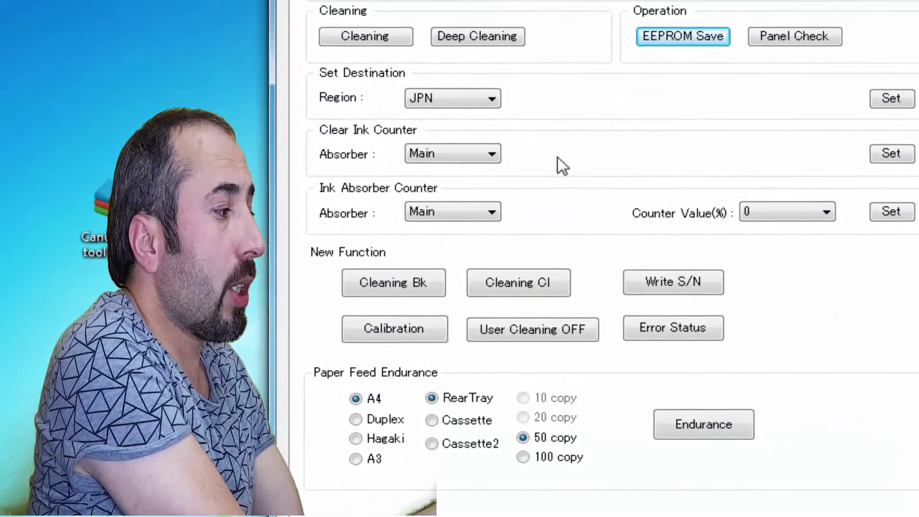
Step: Clear the waste ink counter with the absorber set to All
click(474, 148)
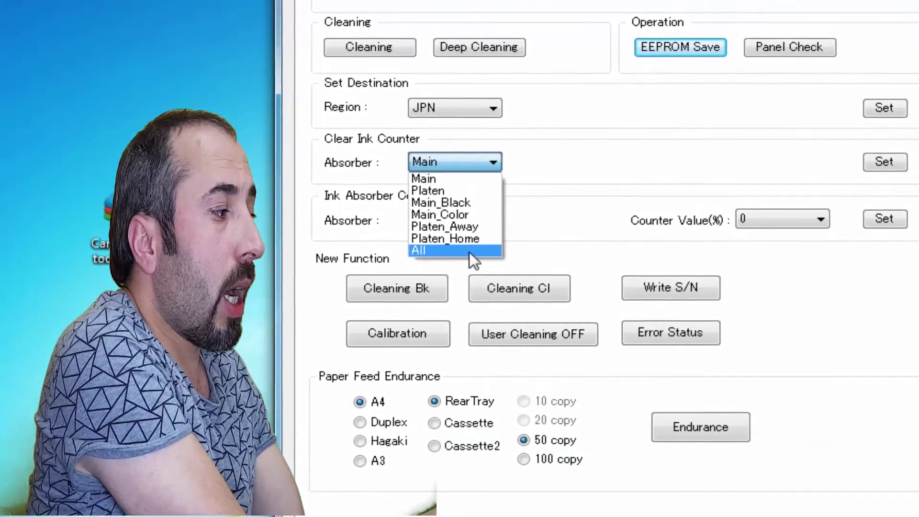
click(469, 247)
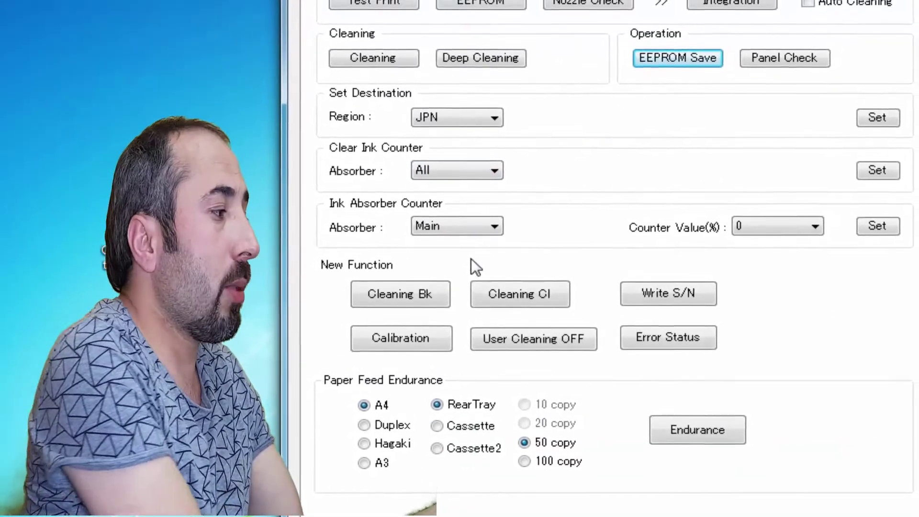
click(457, 182)
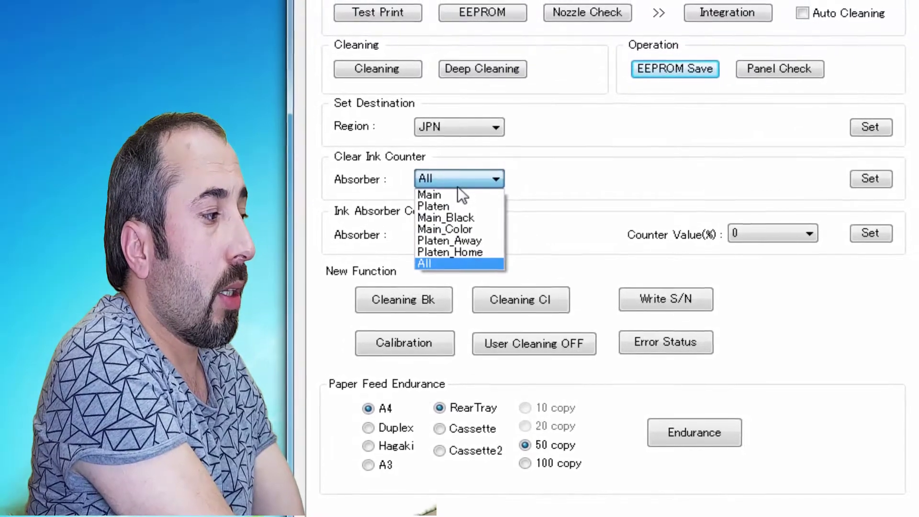
click(453, 267)
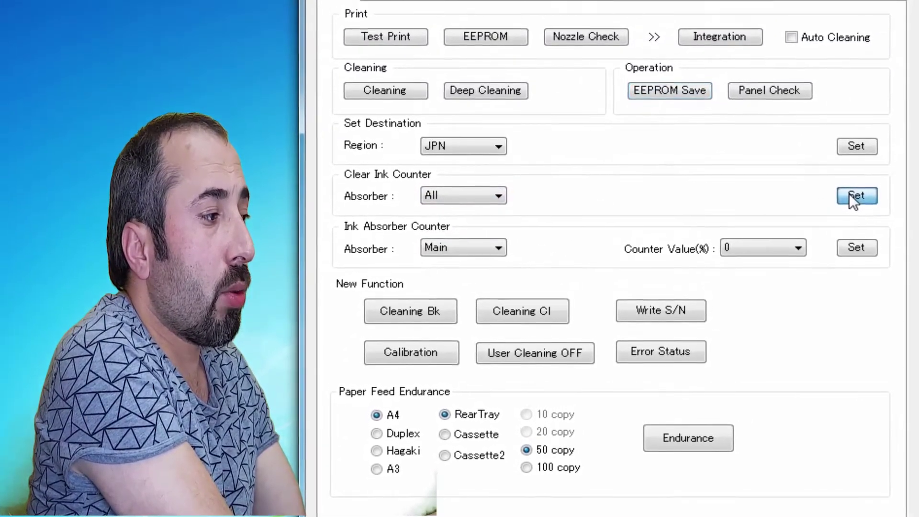
click(854, 193)
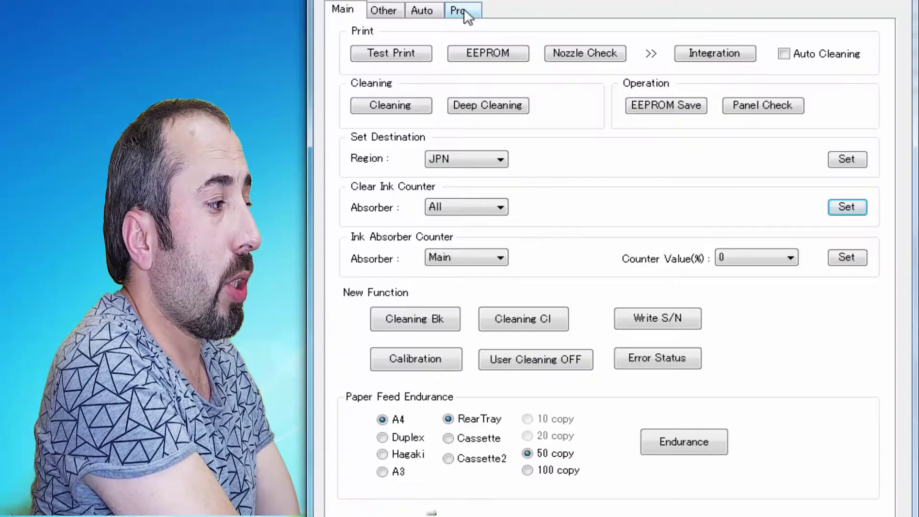
Step: Run User Parameter Reset from the Pro functions, acknowledge its completion, and run the same reset a second time
click(462, 10)
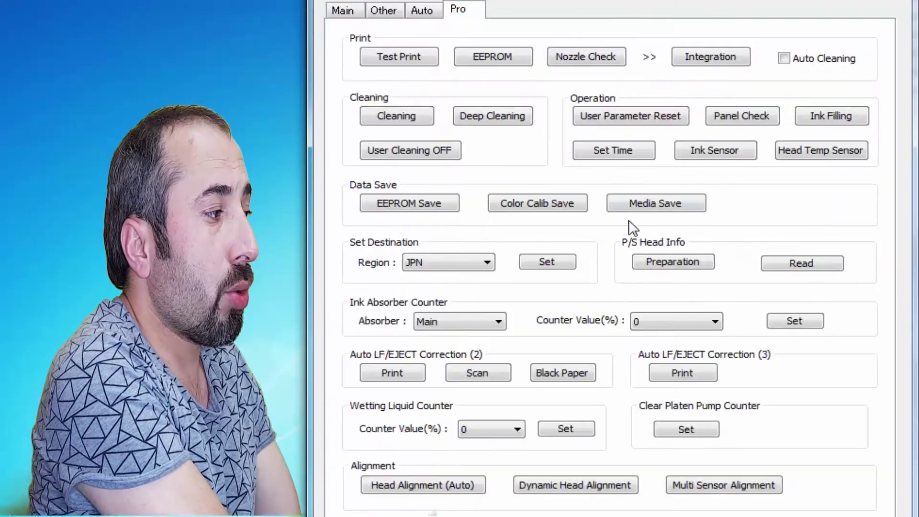
click(634, 120)
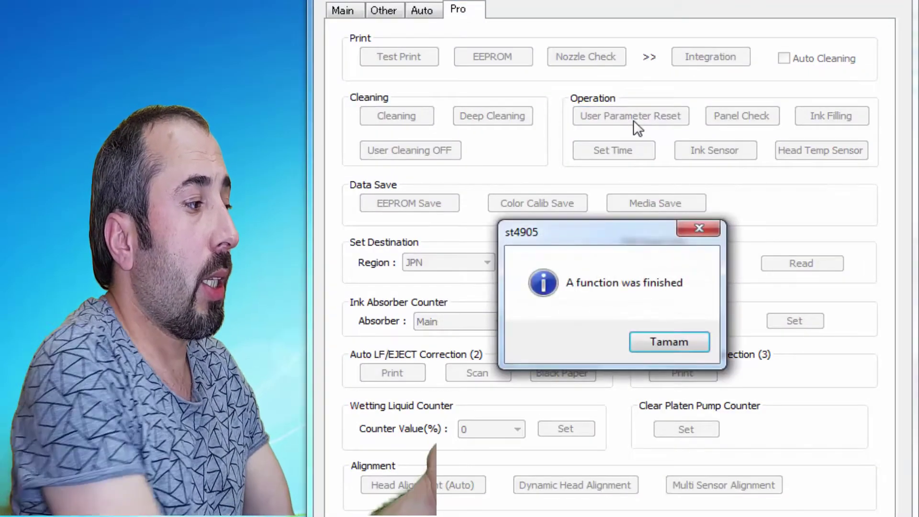
click(662, 341)
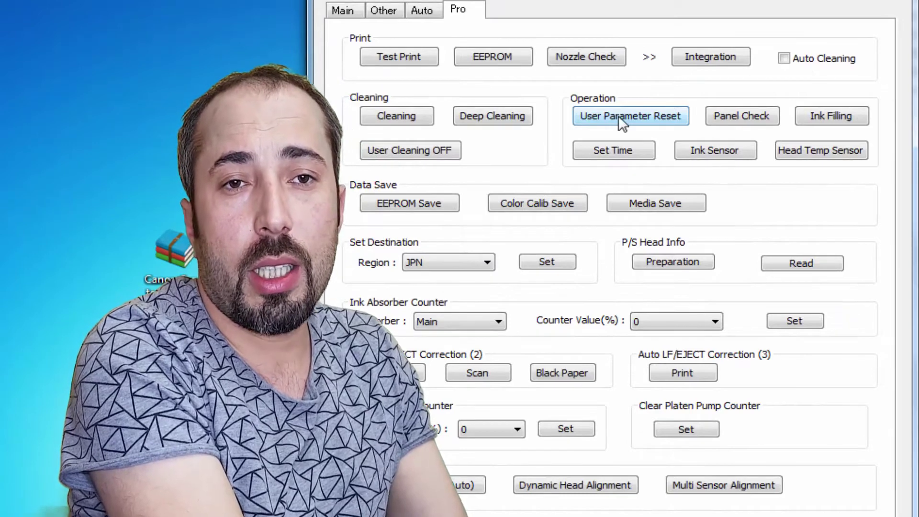
click(618, 115)
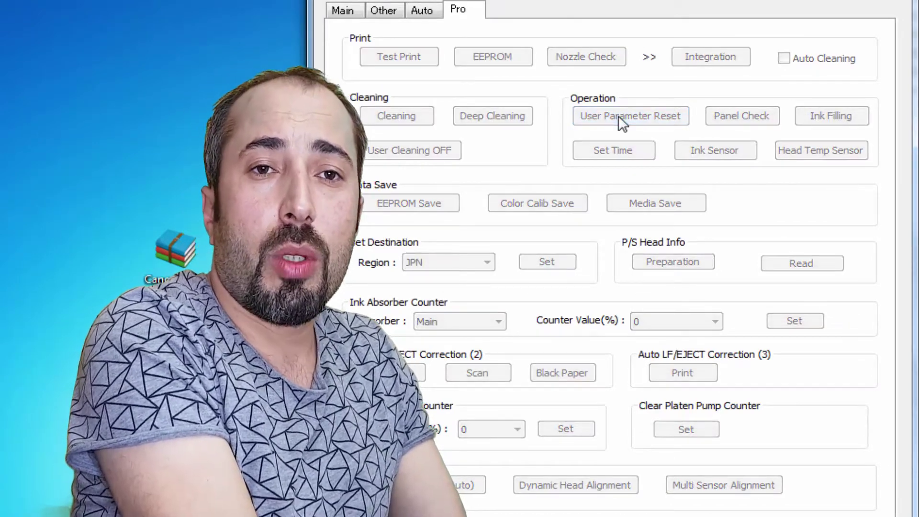